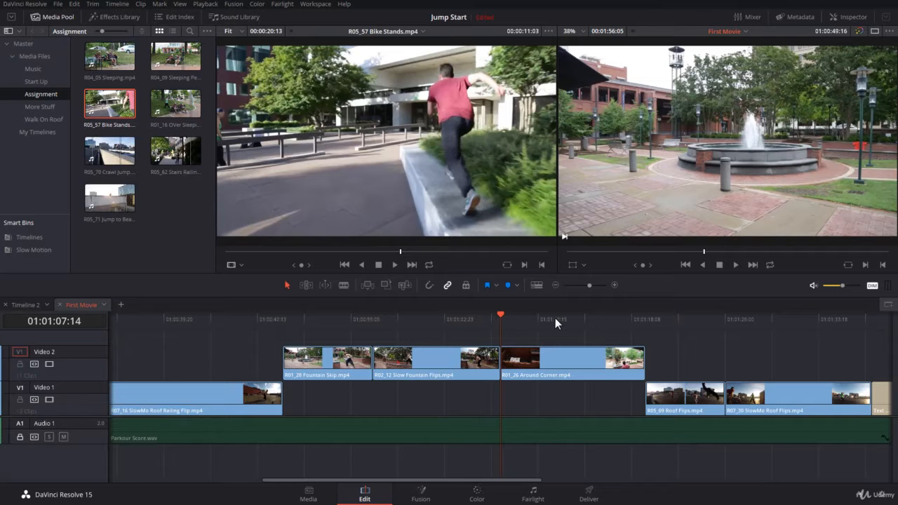
- Move the playhead back through the previous edit points on Video 2, then return it to the start of the timeline
{"action": "key", "text": "Up"}
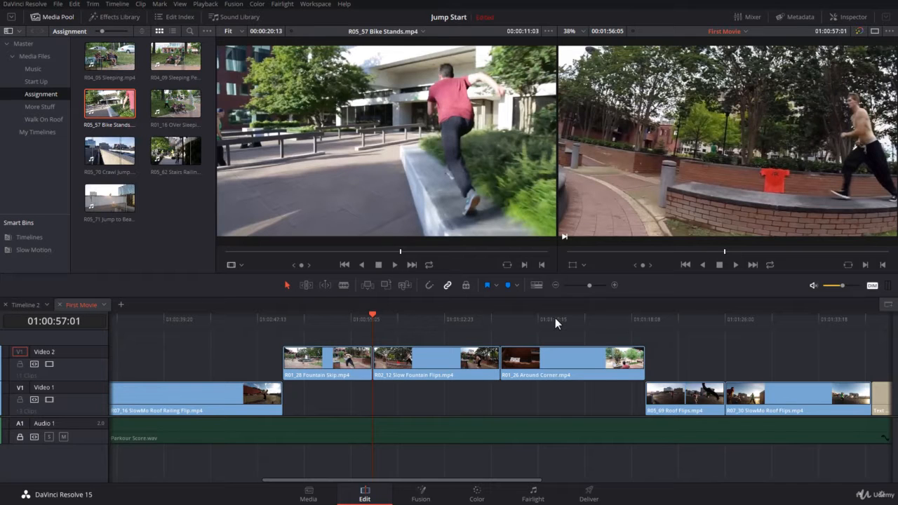
{"action": "key", "text": "Up"}
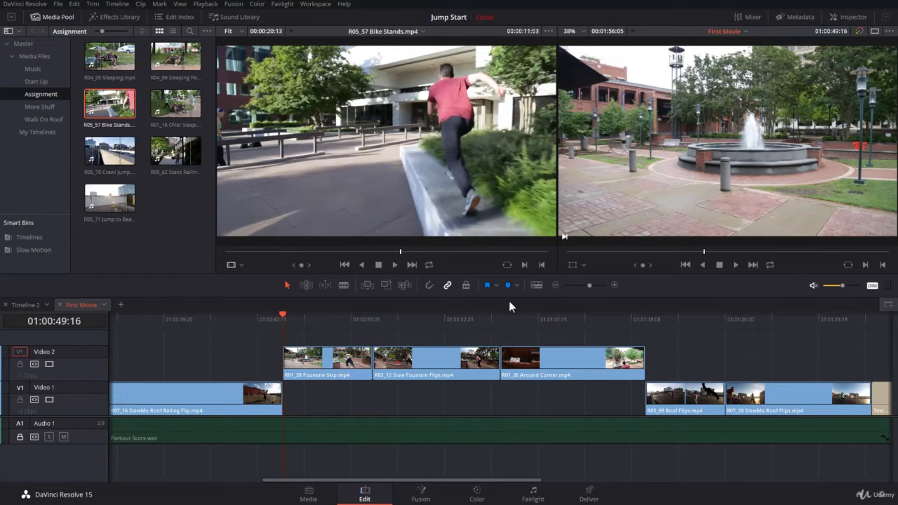
{"action": "left_click", "coordinate": [184, 320]}
{"action": "key", "text": "Home"}
- Place the playhead mid-way in the R07_16 SlowMo Roof Railing Flip clip and jump to its last frame, repeating this once
{"action": "left_click_drag", "start_coordinate": [485, 323], "coordinate": [585, 336]}
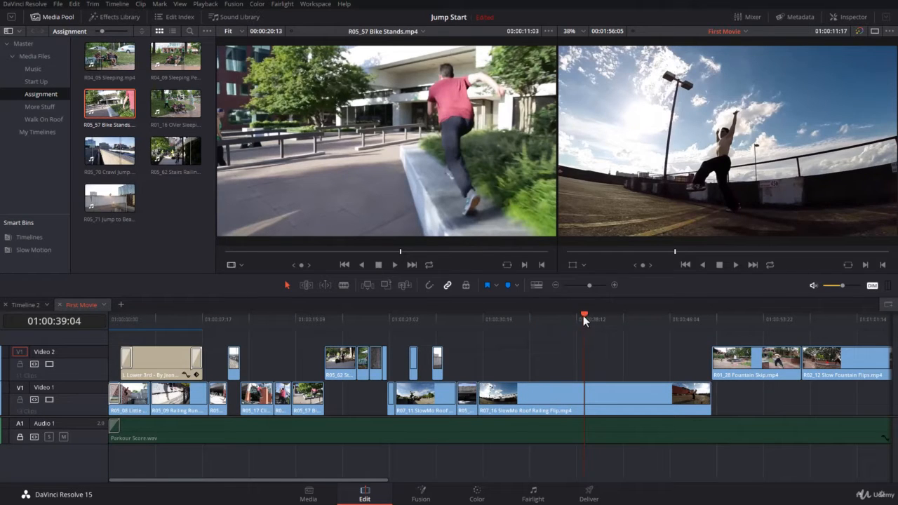
{"action": "left_click_drag", "start_coordinate": [584, 315], "coordinate": [579, 327]}
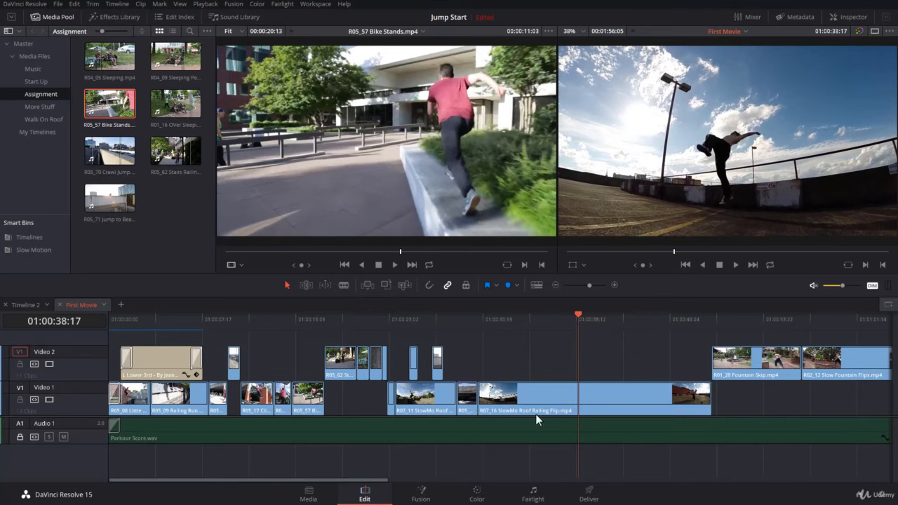
{"action": "key", "text": "apostrophe"}
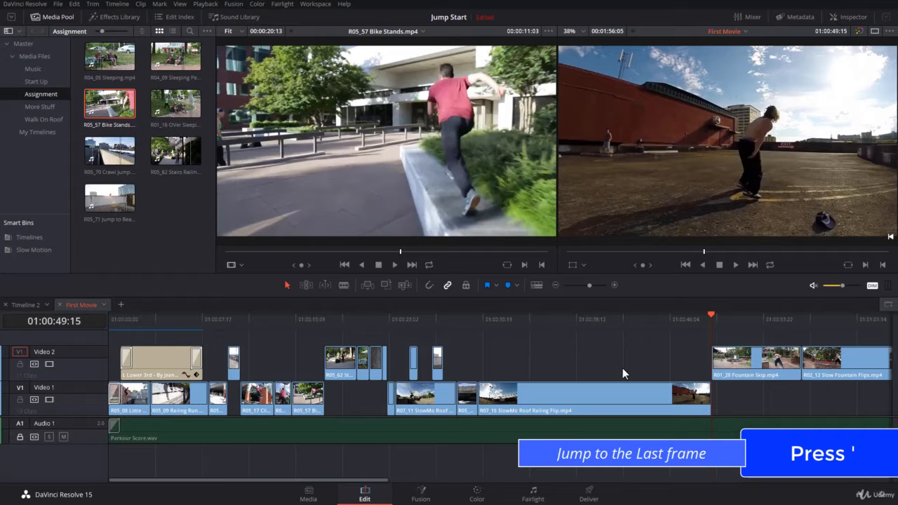
{"action": "left_click", "coordinate": [582, 321]}
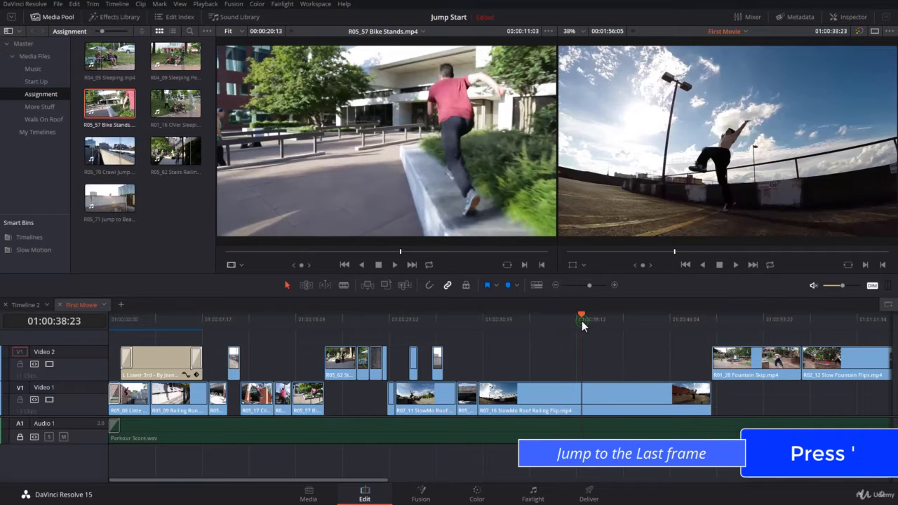
{"action": "key", "text": "apostrophe"}
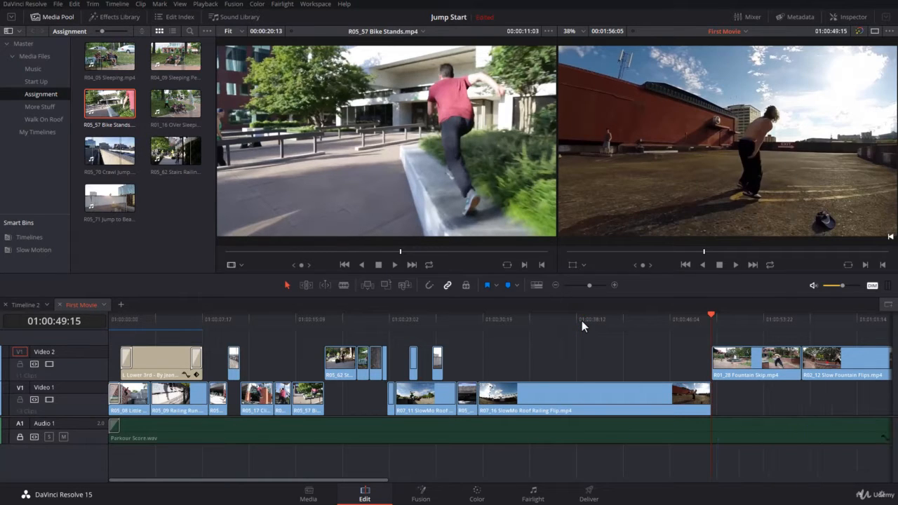
- From the middle of the R07_16 clip, jump to its first frame twice and its last frame once, then return mid-clip
{"action": "left_click", "coordinate": [583, 321]}
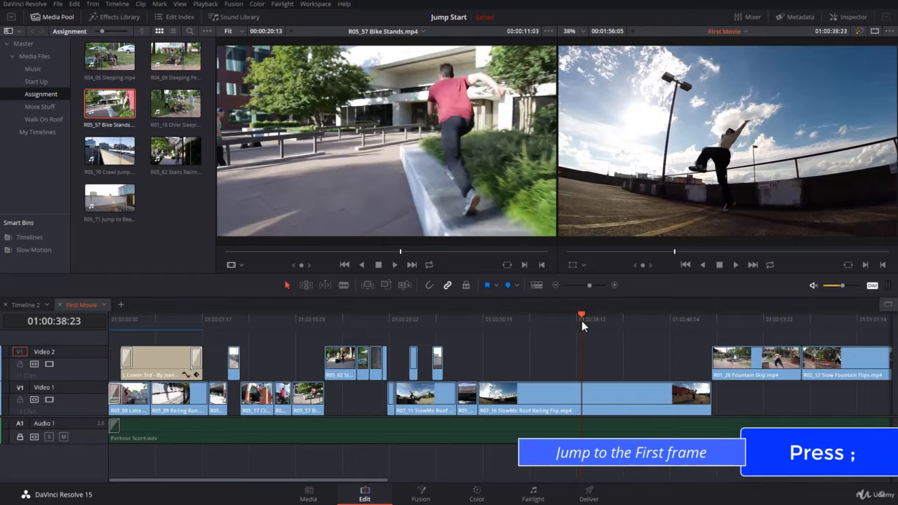
{"action": "key", "text": "semicolon"}
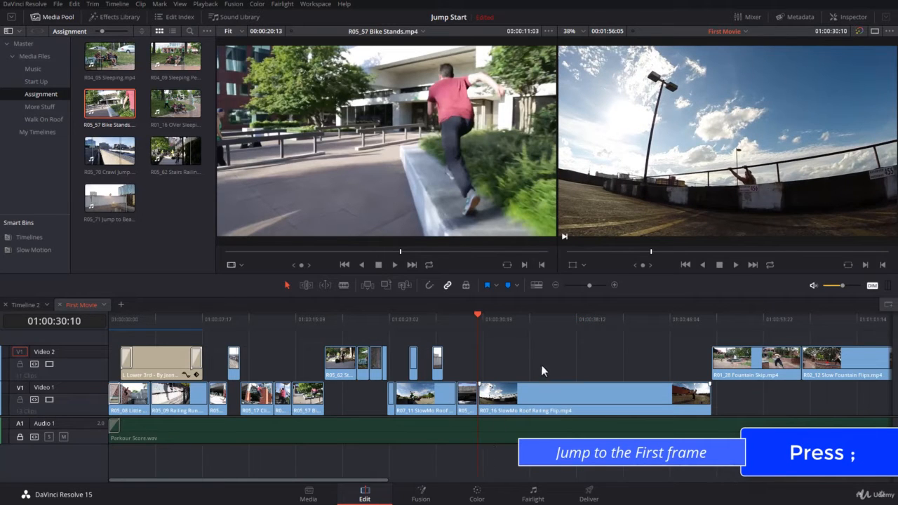
{"action": "left_click", "coordinate": [578, 320]}
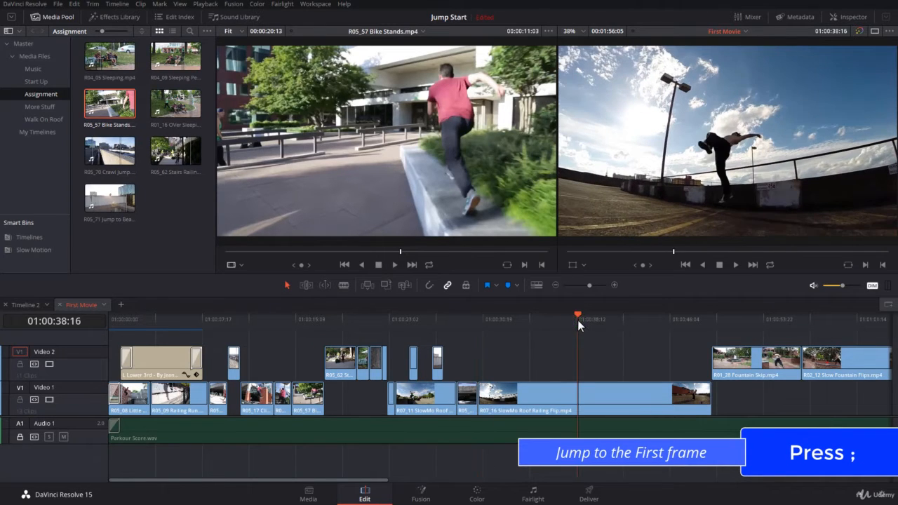
{"action": "key", "text": "semicolon"}
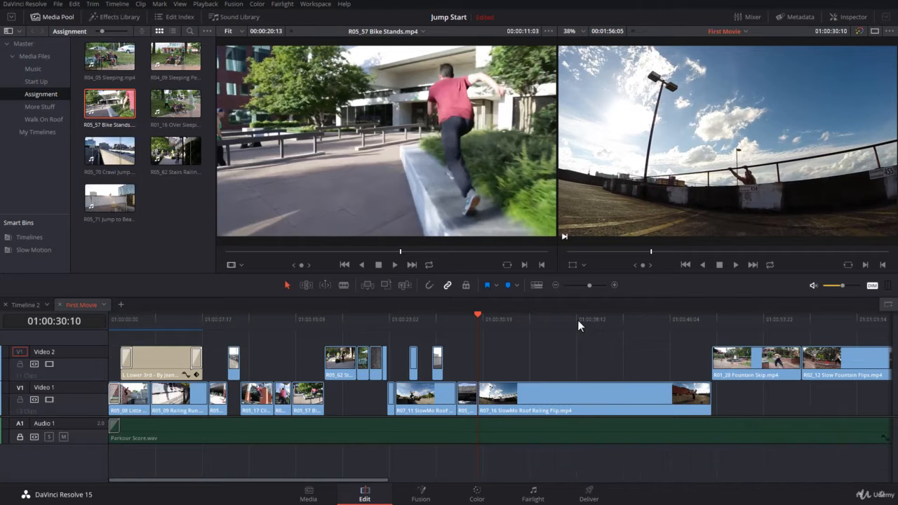
{"action": "key", "text": "apostrophe"}
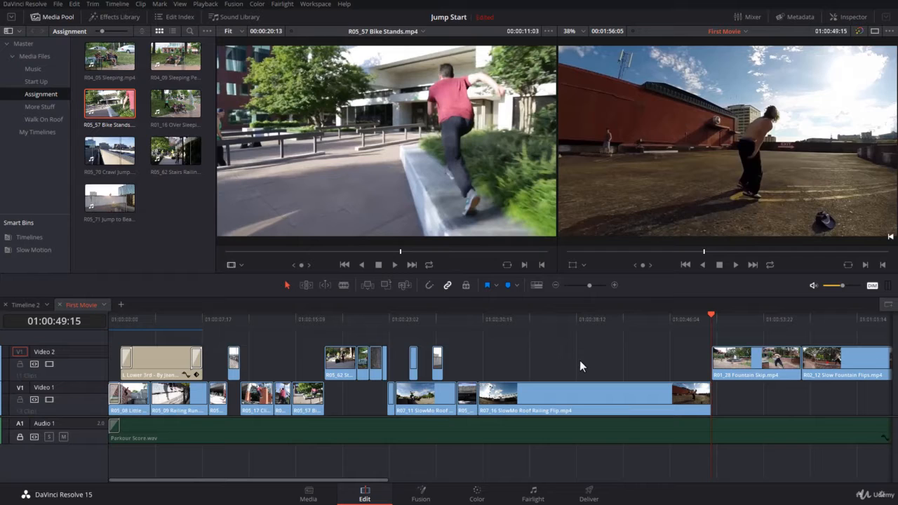
{"action": "left_click", "coordinate": [581, 319]}
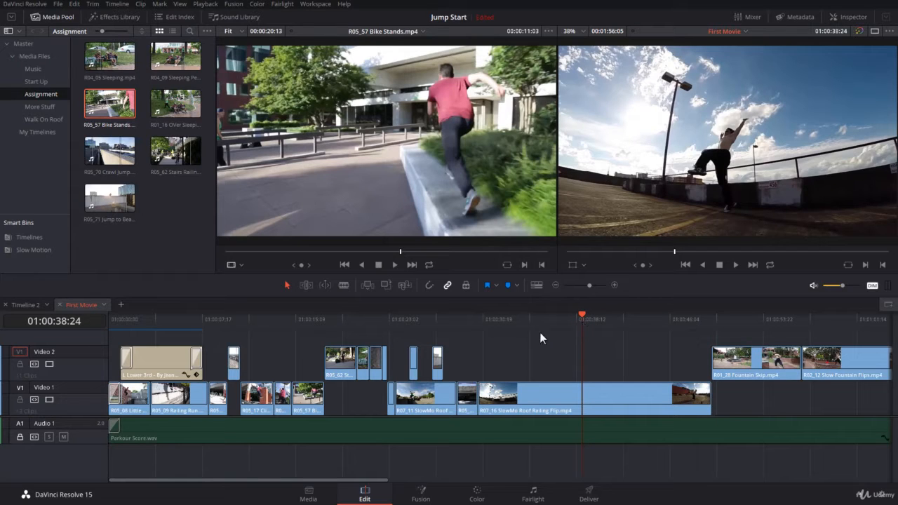
- Place the playhead on the short R05_43 Parking clip on Video 1, select it, and jump to its last frame
{"action": "left_click", "coordinate": [474, 318]}
{"action": "left_click_drag", "start_coordinate": [473, 319], "coordinate": [466, 319]}
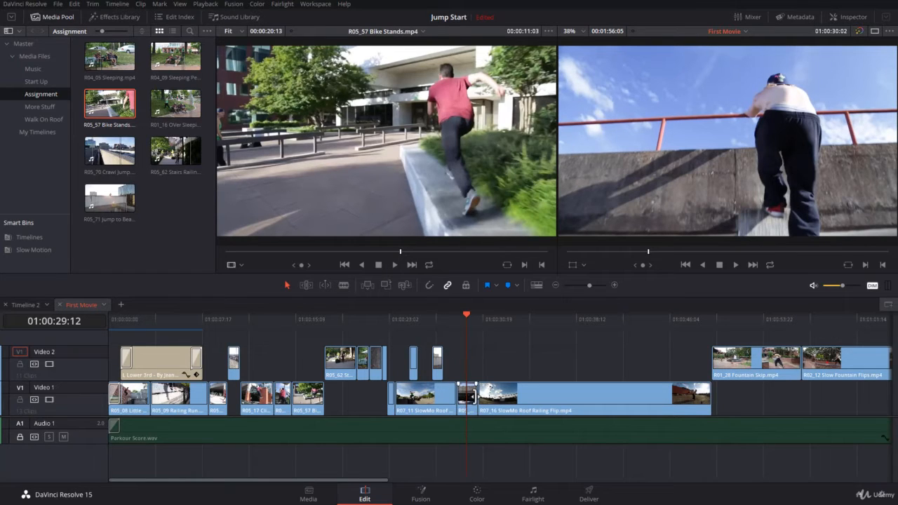
{"action": "left_click", "coordinate": [470, 397]}
{"action": "key", "text": "Down"}
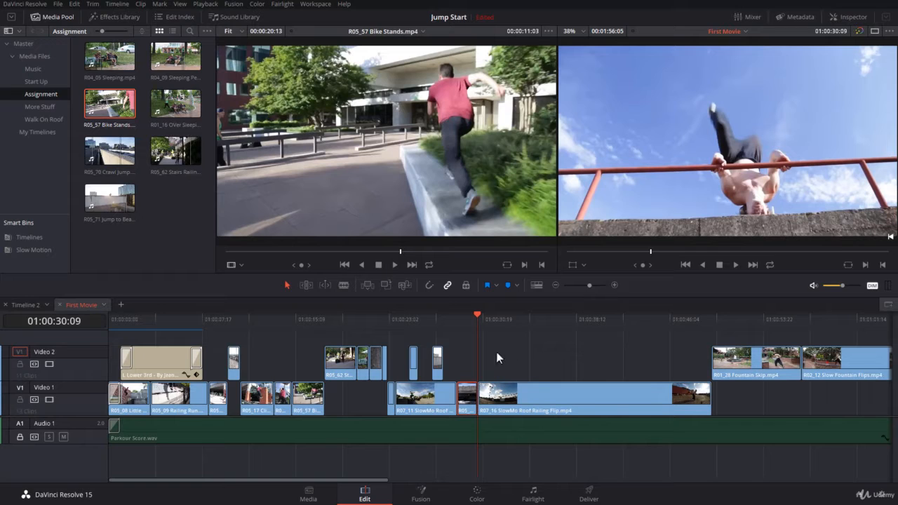
- Load the R05_43 Parking clip from the timeline into the source viewer at its last frame, then again at its first frame
{"action": "double_click", "coordinate": [468, 397]}
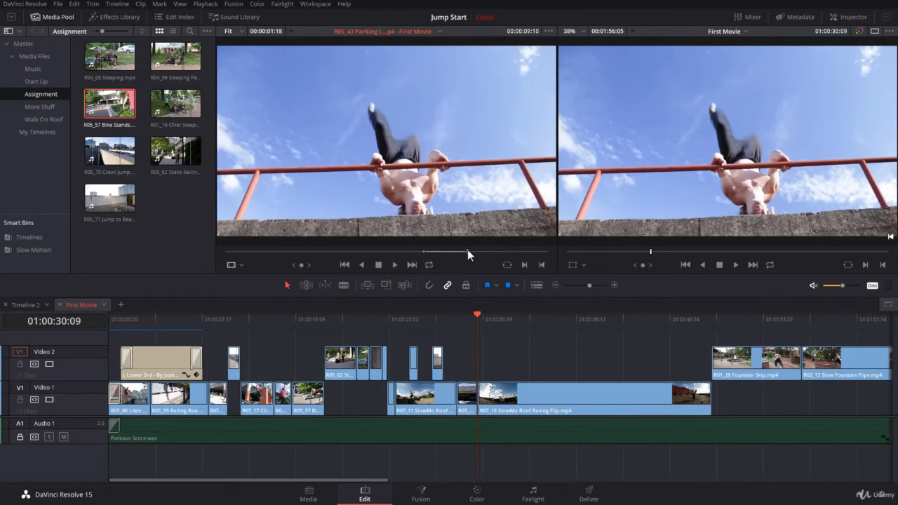
{"action": "left_click", "coordinate": [474, 340]}
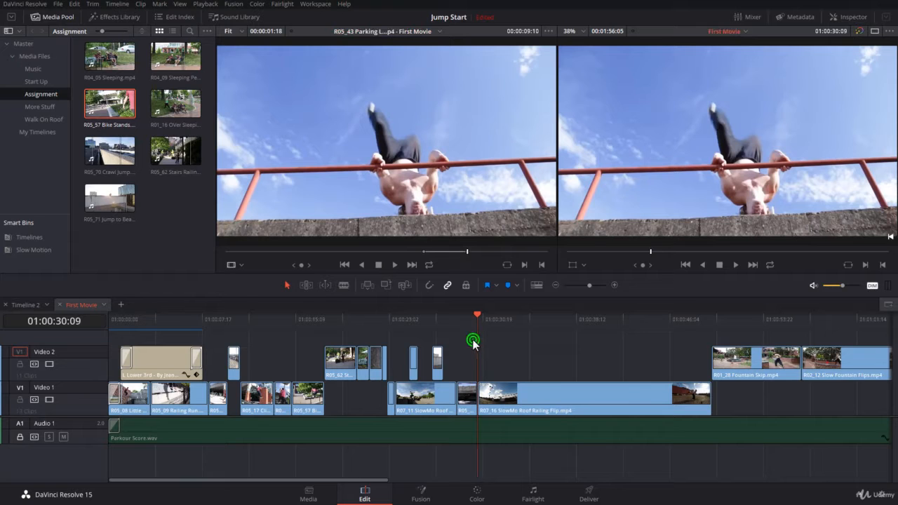
{"action": "key", "text": "Up"}
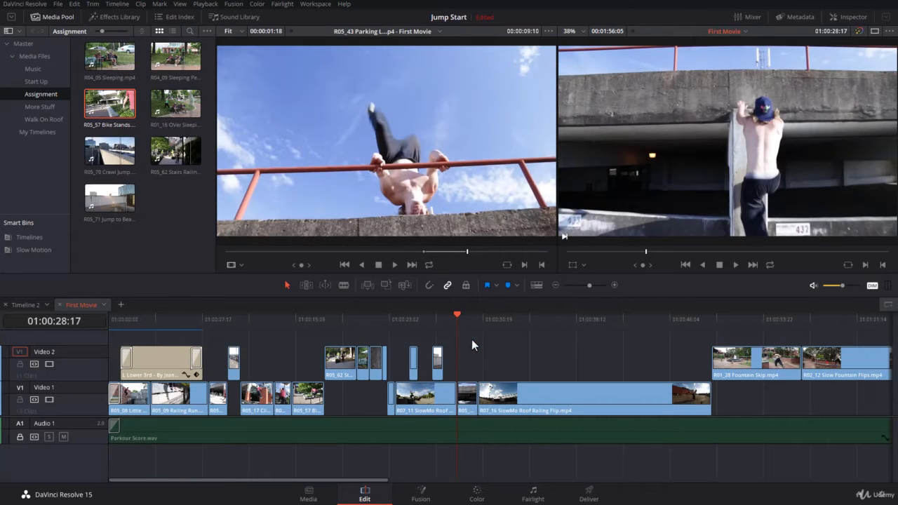
{"action": "double_click", "coordinate": [468, 396]}
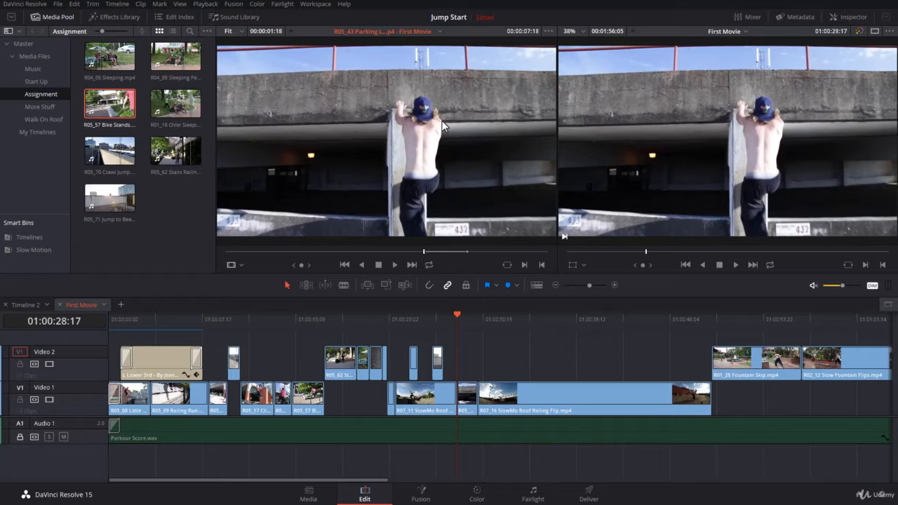
- Jump between the clip's in and out points in the source viewer, ending on the out point
{"action": "key", "text": "shift+o"}
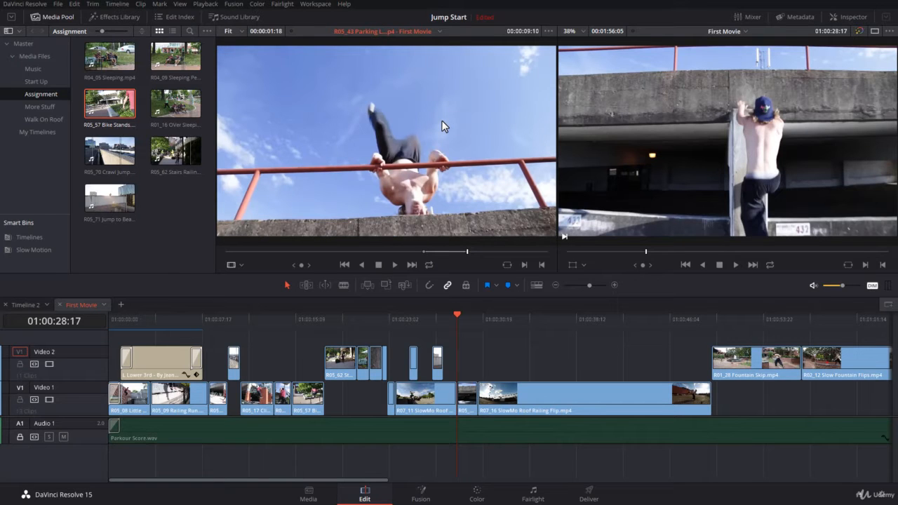
{"action": "key", "text": "shift+i"}
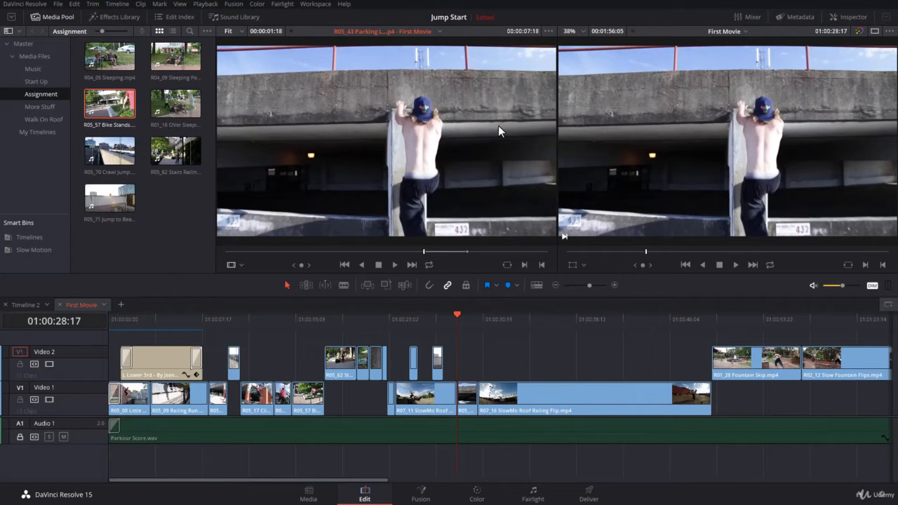
{"action": "key", "text": "shift+o"}
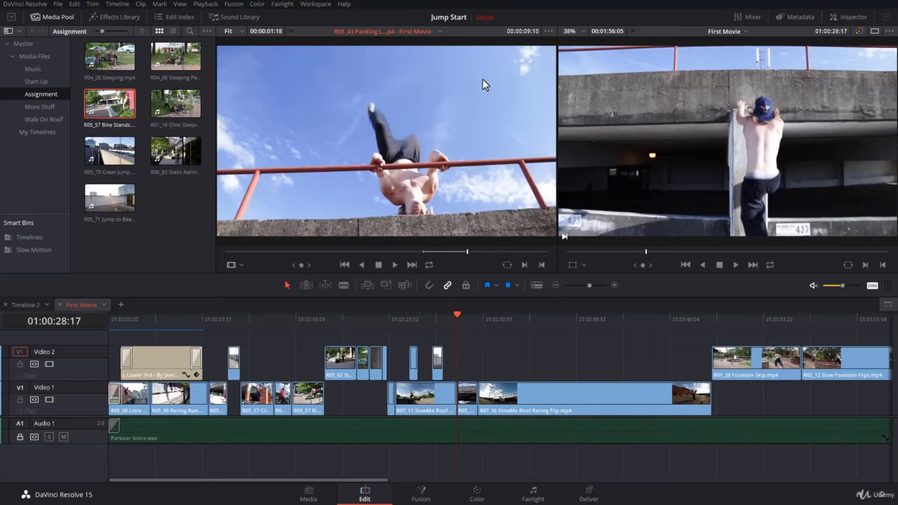
- Place the playhead at 01:00:36:15 in the R07_16 SlowMo Roof Railing Flip clip and select the clip
{"action": "left_click_drag", "start_coordinate": [458, 317], "coordinate": [489, 335]}
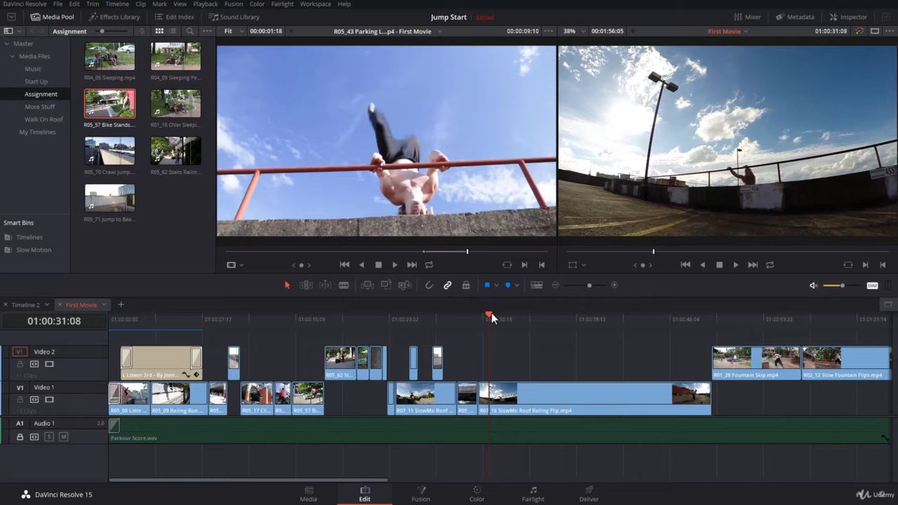
{"action": "left_click_drag", "start_coordinate": [491, 312], "coordinate": [552, 315]}
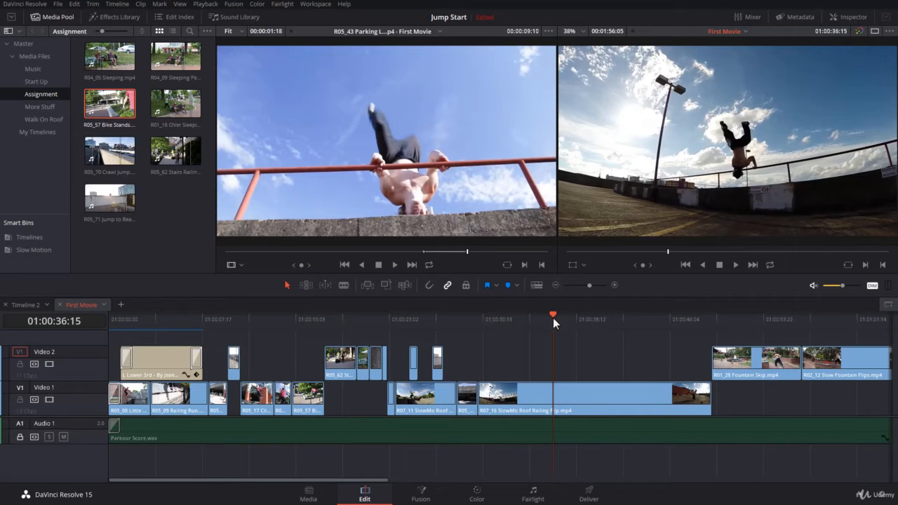
{"action": "left_click", "coordinate": [536, 386]}
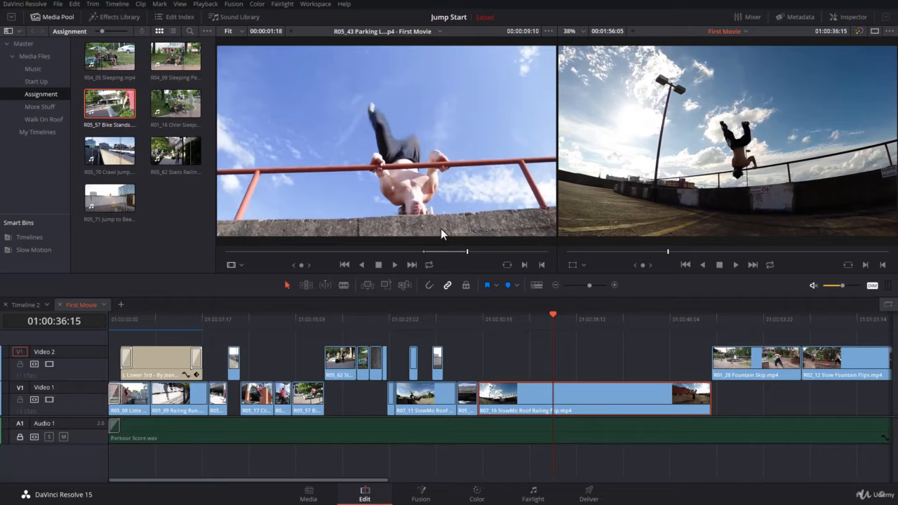
- Trim the start of the selected R07_16 clip to the playhead without rippling, then undo the trim
{"action": "left_click", "coordinate": [96, 4]}
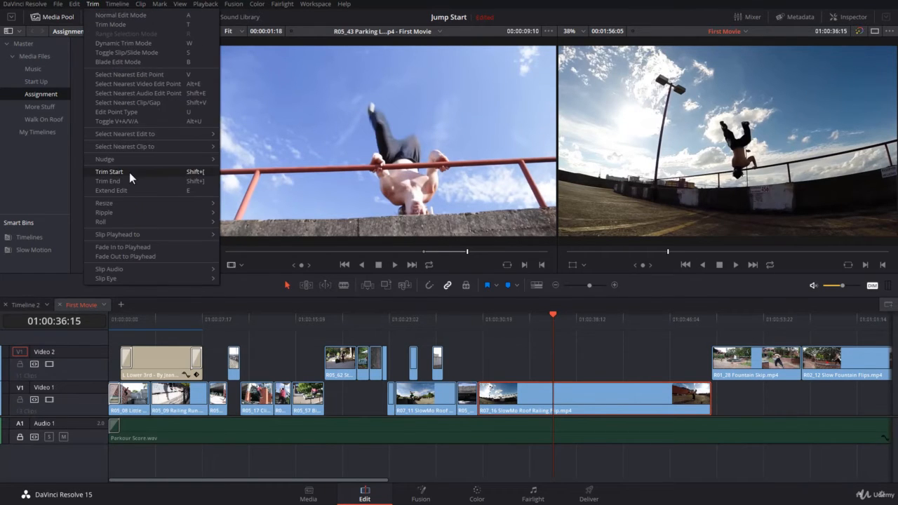
{"action": "mouse_move", "coordinate": [137, 211]}
{"action": "mouse_move", "coordinate": [203, 211]}
{"action": "left_click", "coordinate": [284, 285]}
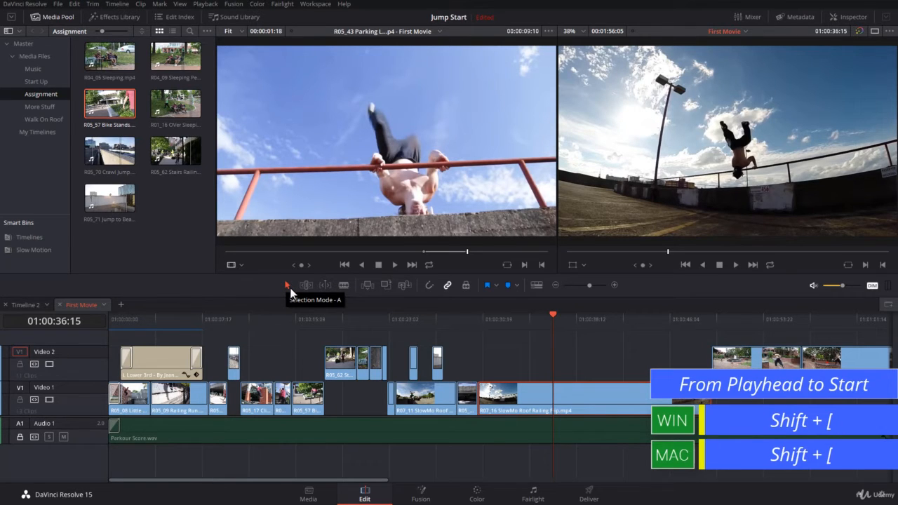
{"action": "key", "text": "shift+bracketleft"}
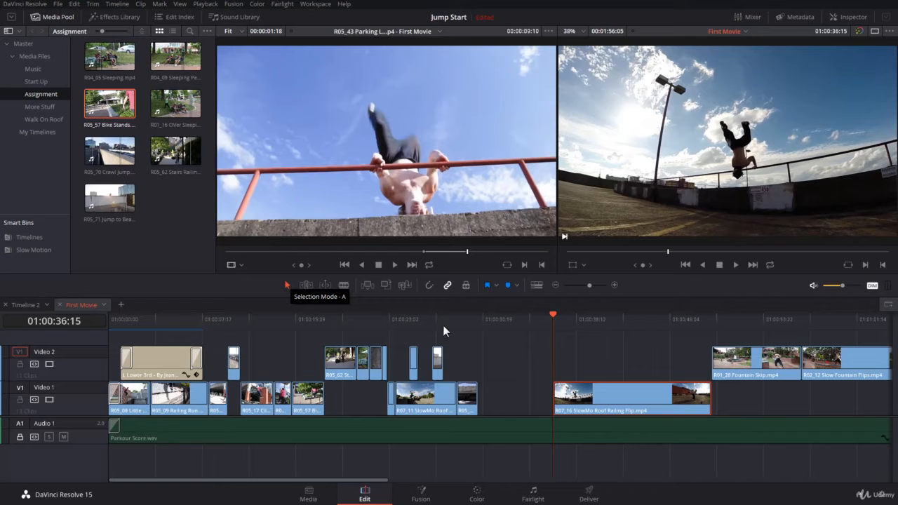
{"action": "key", "text": "ctrl+z"}
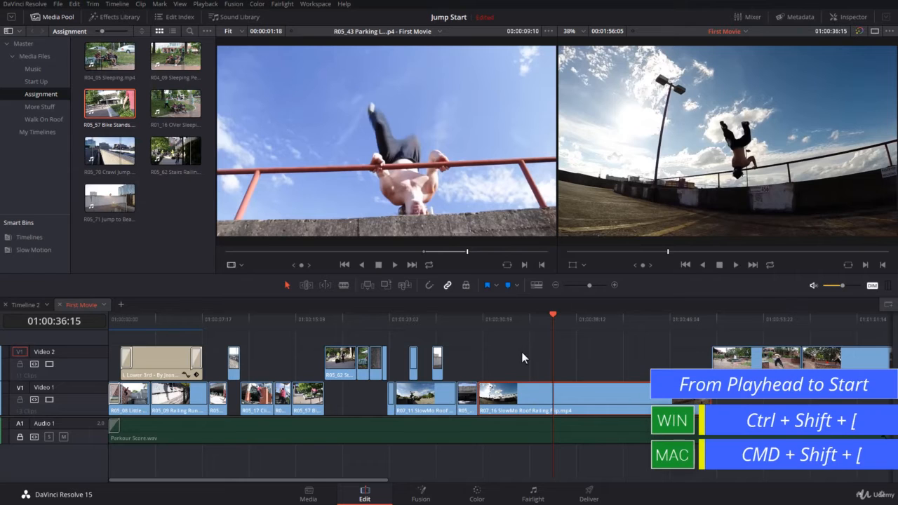
- Ripple trim the start of the R07_16 SlowMo Roof Railing Flip clip to the playhead
{"action": "left_click", "coordinate": [98, 6]}
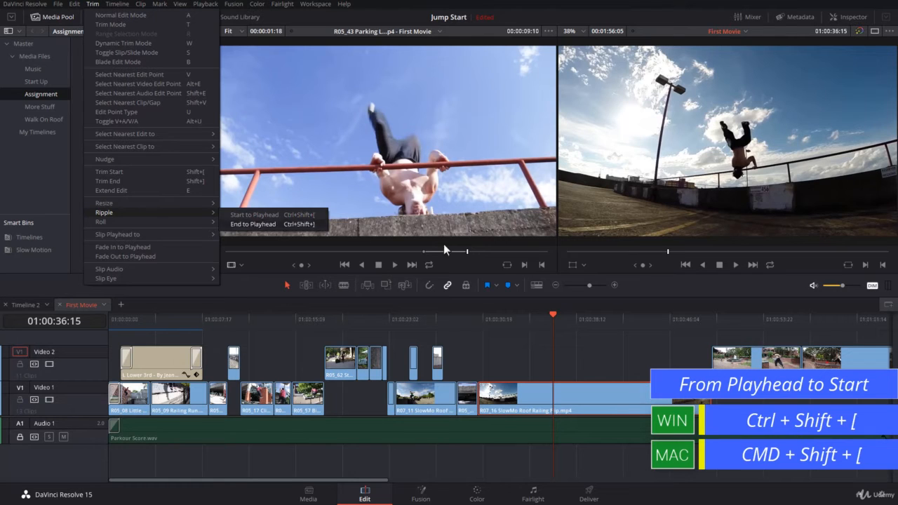
{"action": "left_click", "coordinate": [510, 464]}
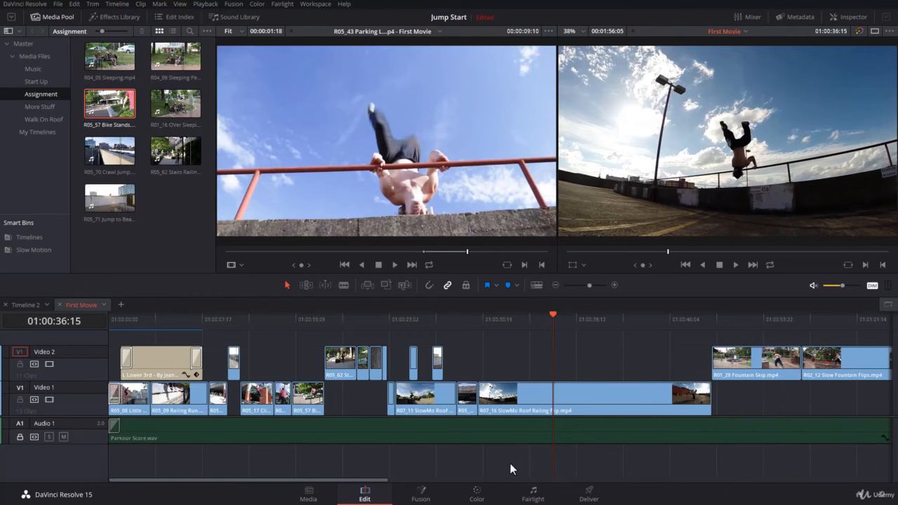
{"action": "key", "text": "ctrl+shift+bracketleft"}
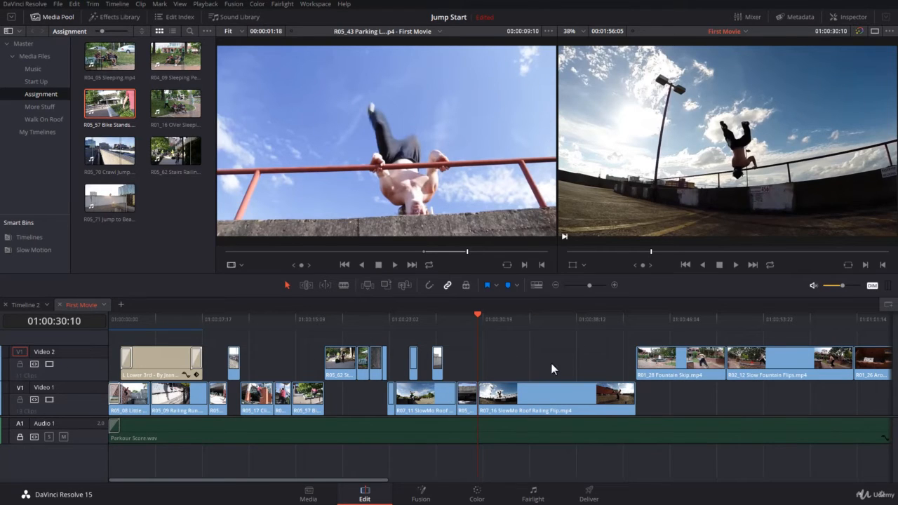
- Trim the end of the R07_16 SlowMo Roof Railing Flip clip to the playhead at 01:00:33:10 without rippling, then undo the trim
{"action": "left_click_drag", "start_coordinate": [476, 315], "coordinate": [500, 329]}
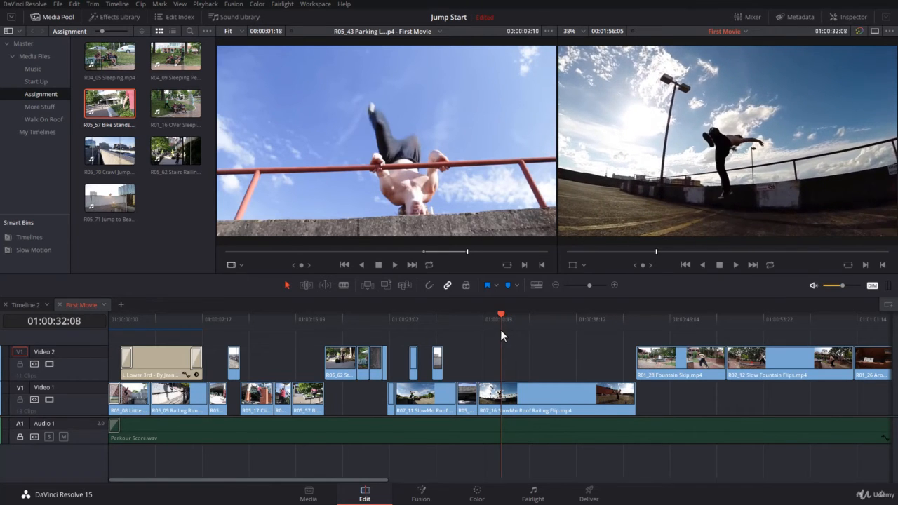
{"action": "key", "text": "space"}
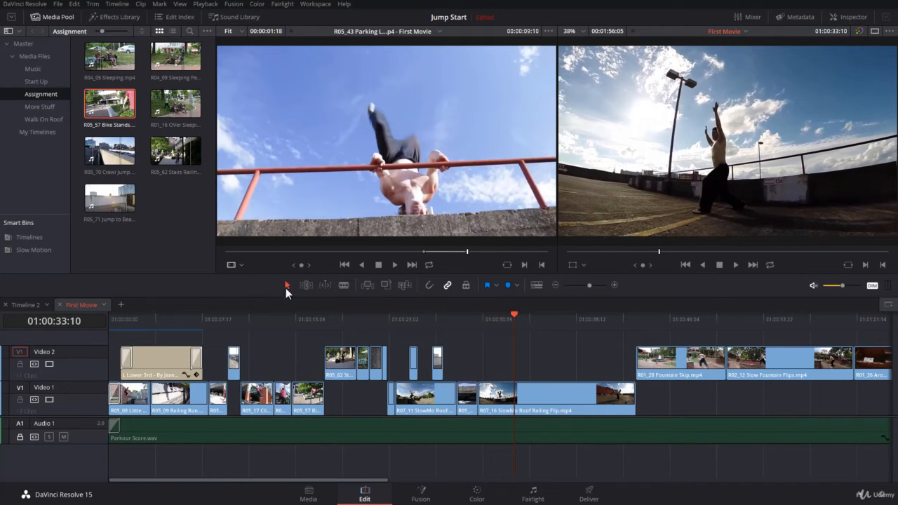
{"action": "left_click", "coordinate": [94, 4]}
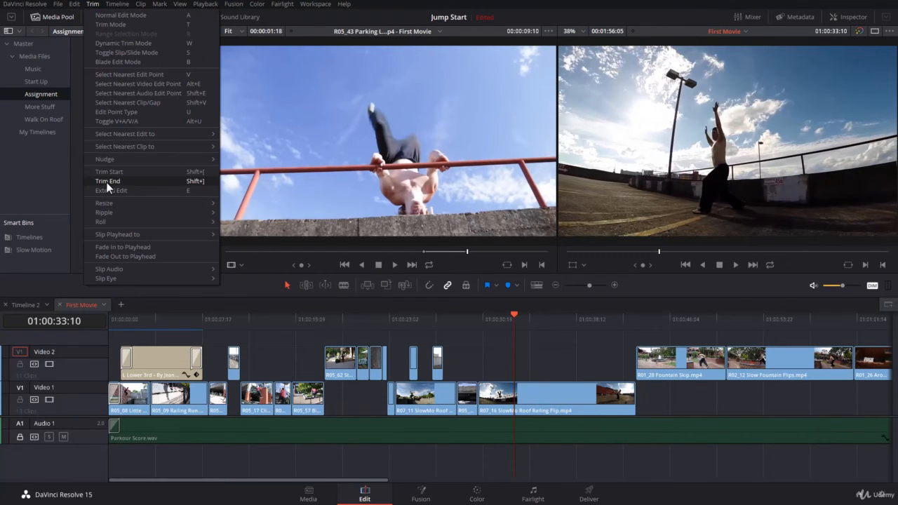
{"action": "mouse_move", "coordinate": [111, 214]}
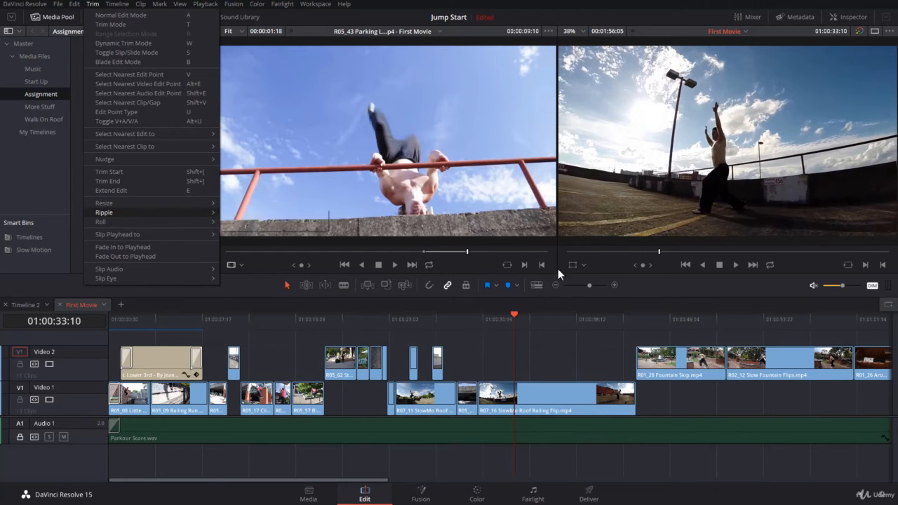
{"action": "left_click", "coordinate": [565, 465]}
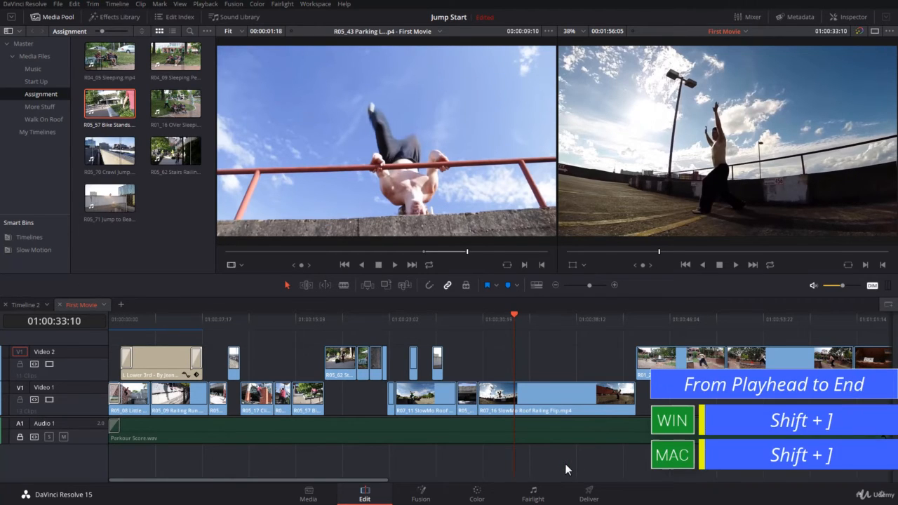
{"action": "key", "text": "shift+bracketright"}
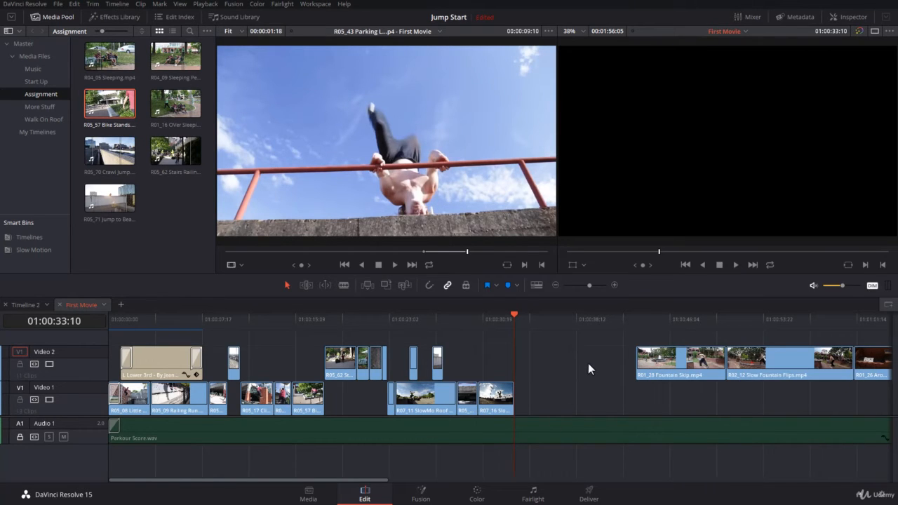
{"action": "key", "text": "ctrl+z"}
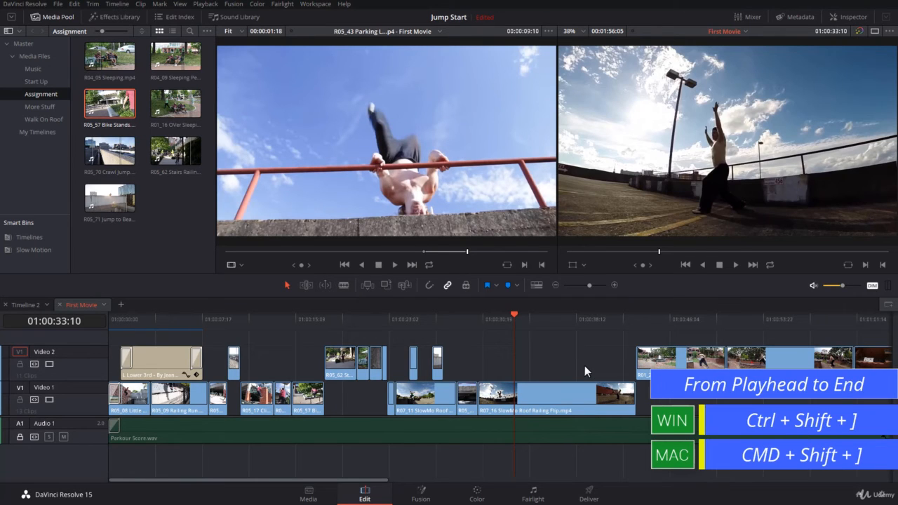
- Ripple trim the end of the R07_16 clip to the playhead and step back one frame to view its last frame
{"action": "key", "text": "ctrl+shift+bracketright"}
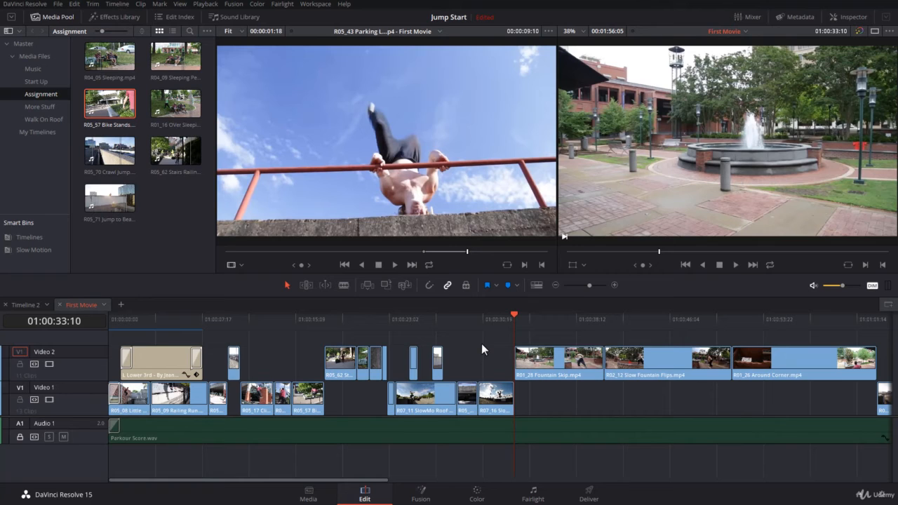
{"action": "key", "text": "Left"}
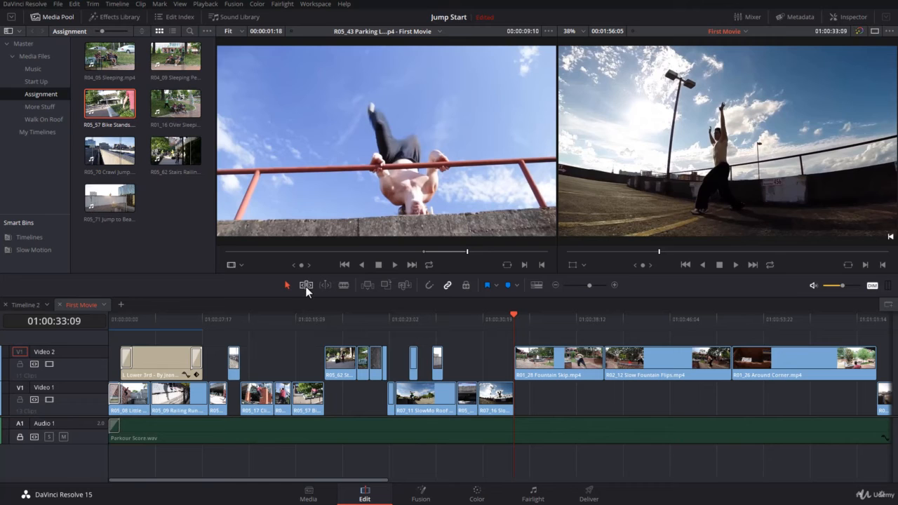
- Switch to Trim Edit Mode and undo the ripple trims of the R07_16 clip's end and start
{"action": "key", "text": "ctrl+z"}
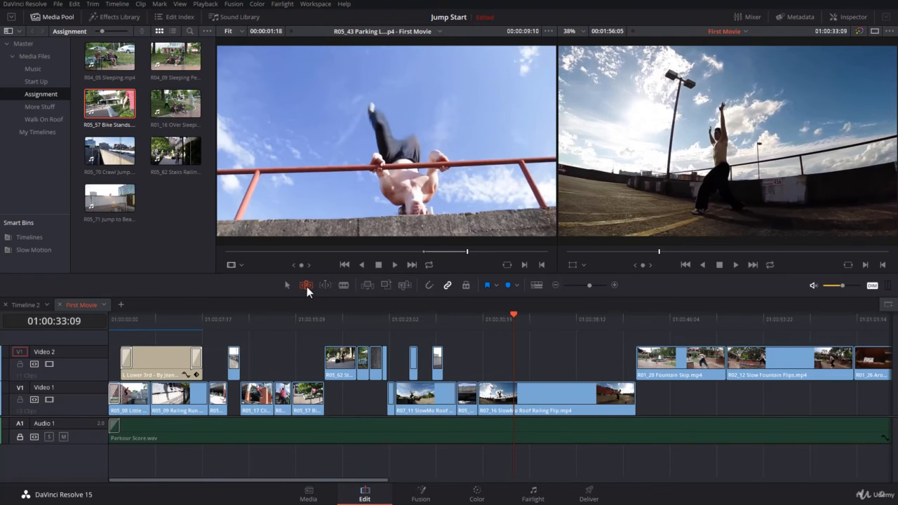
{"action": "key", "text": "ctrl+z"}
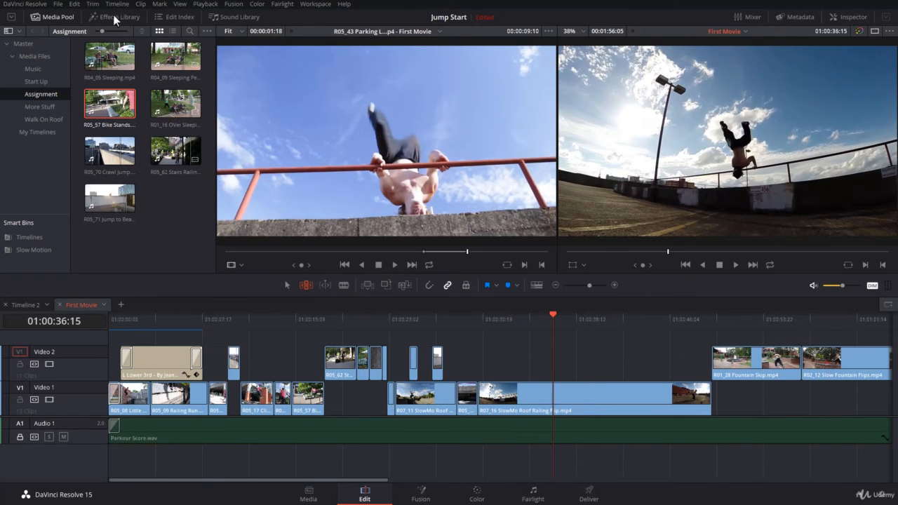
- Ripple trim the start of the R07_16 clip to the playhead at 01:00:36:15, then undo the trim
{"action": "left_click", "coordinate": [97, 6]}
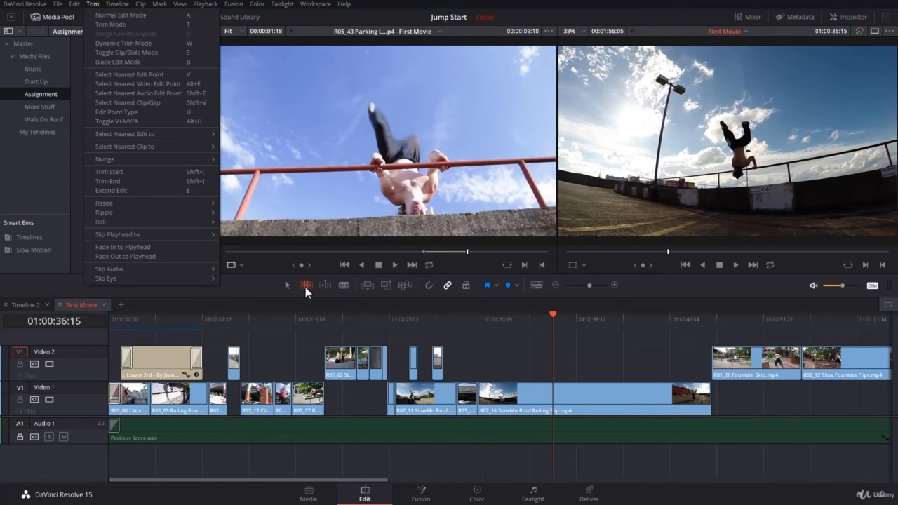
{"action": "left_click", "coordinate": [575, 469]}
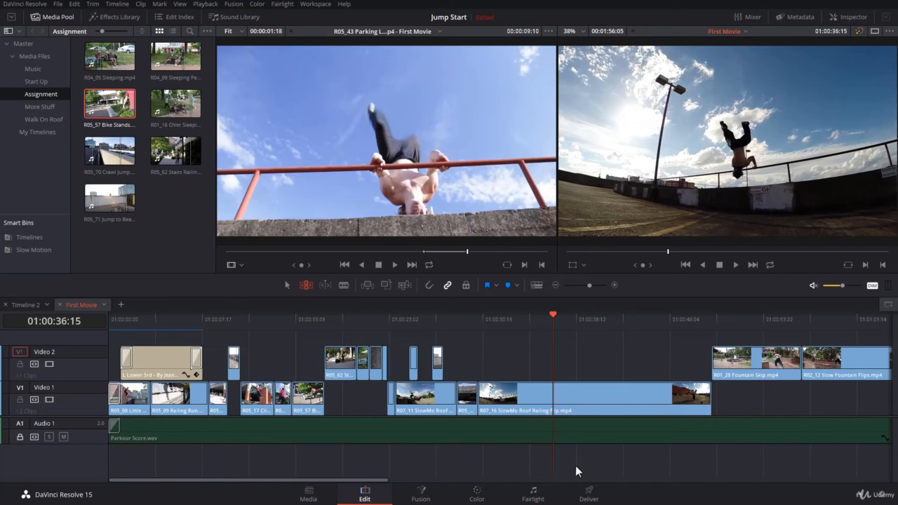
{"action": "key", "text": "ctrl+shift+bracketleft"}
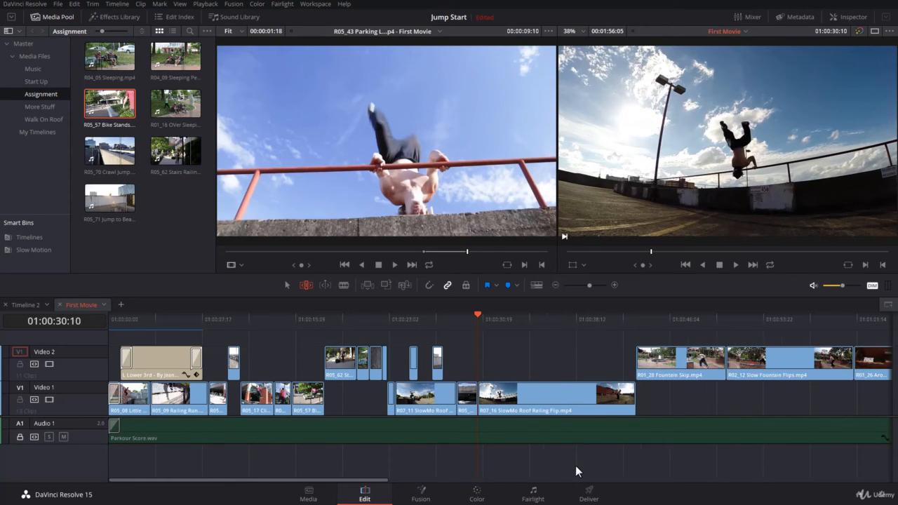
{"action": "key", "text": "ctrl+z"}
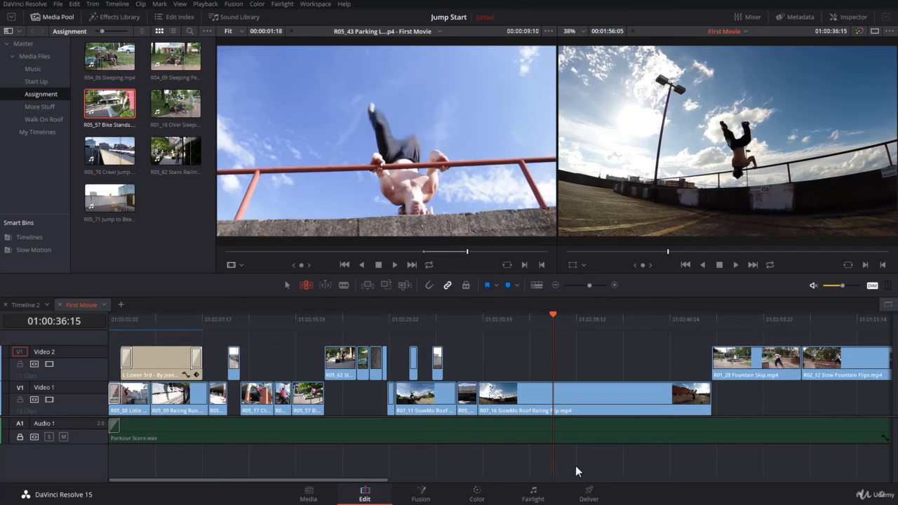
- Ripple trim the R07_16 clip's start to the playhead, then ripple trim its end with the playhead at 01:00:33:06
{"action": "key", "text": "ctrl+shift+bracketleft"}
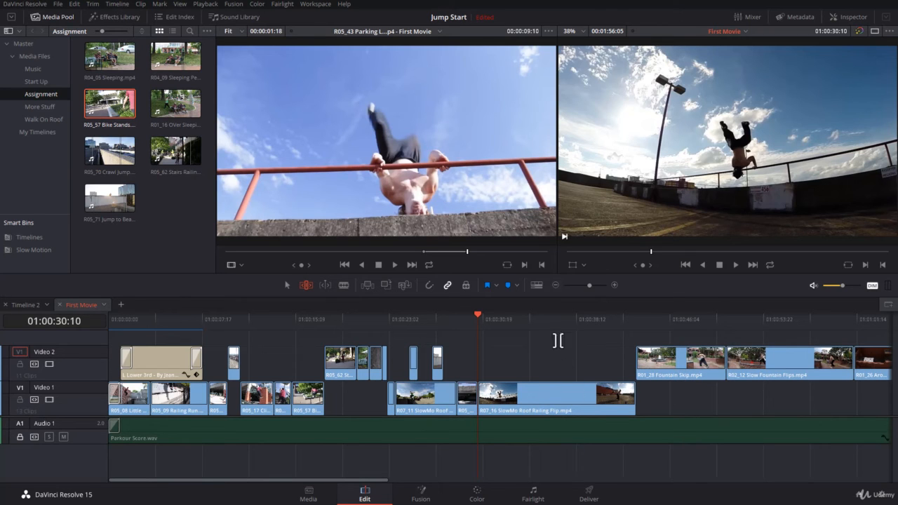
{"action": "left_click", "coordinate": [545, 321]}
{"action": "left_click_drag", "start_coordinate": [545, 321], "coordinate": [512, 328]}
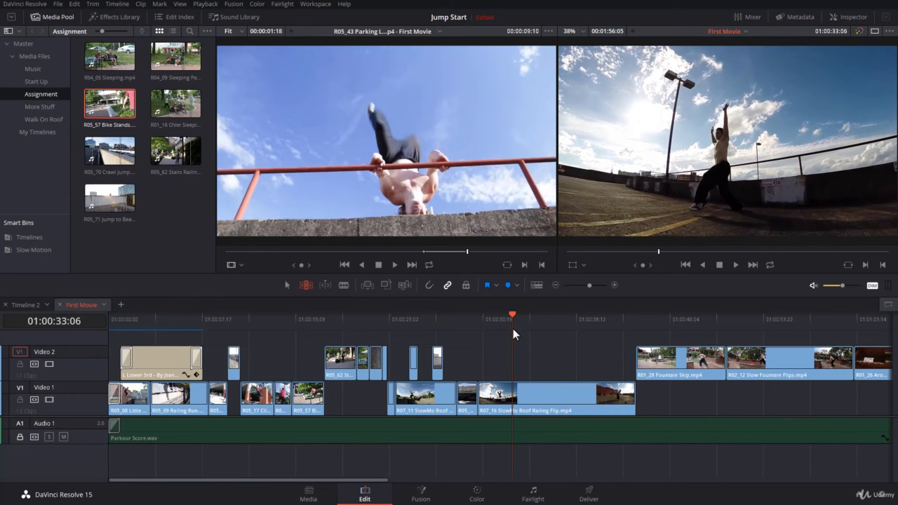
{"action": "key", "text": "ctrl+shift+bracketright"}
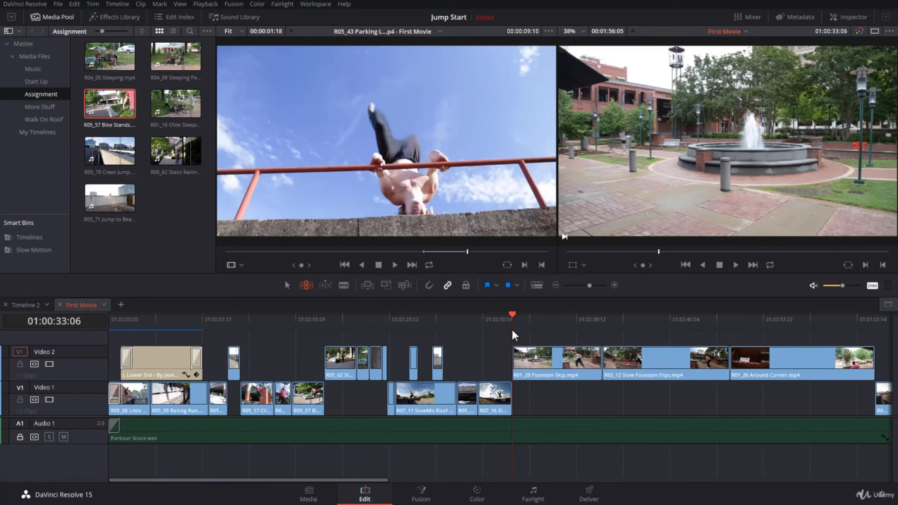